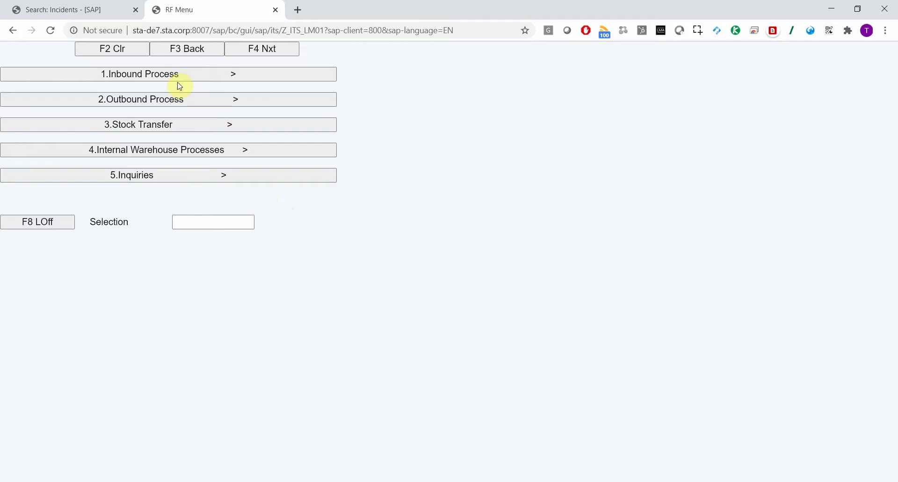
# Go from the RF main menu into Outbound Process and open the Load submenu.
pyautogui.click(164, 97)
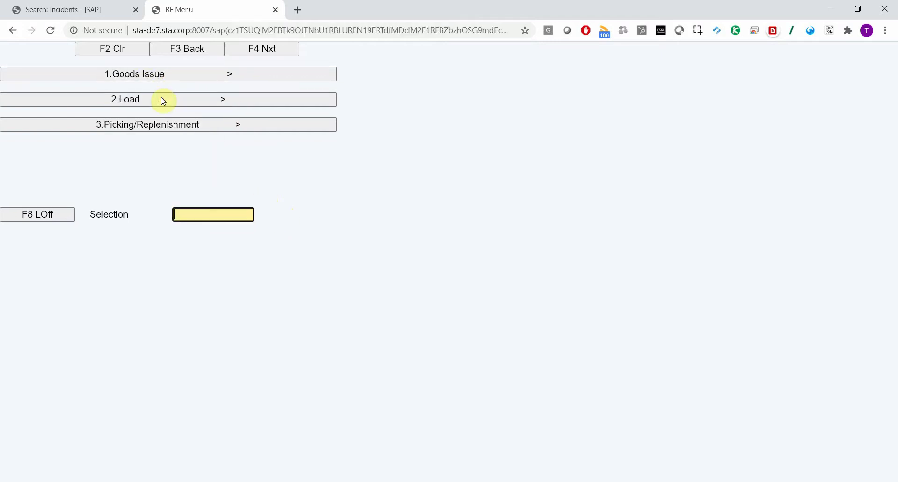
pyautogui.click(164, 100)
# Start loading by delivery and submit delivery 345345 to bring up the incident reason list.
pyautogui.click(163, 100)
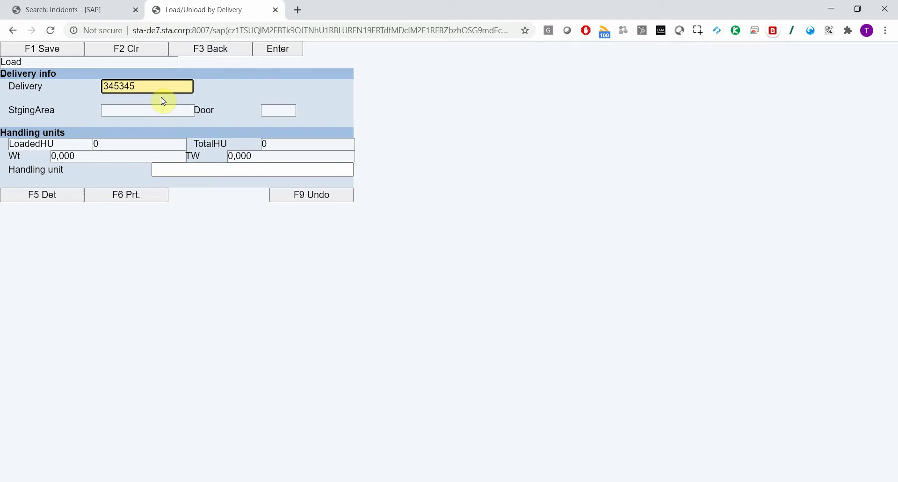
pyautogui.press('Return')
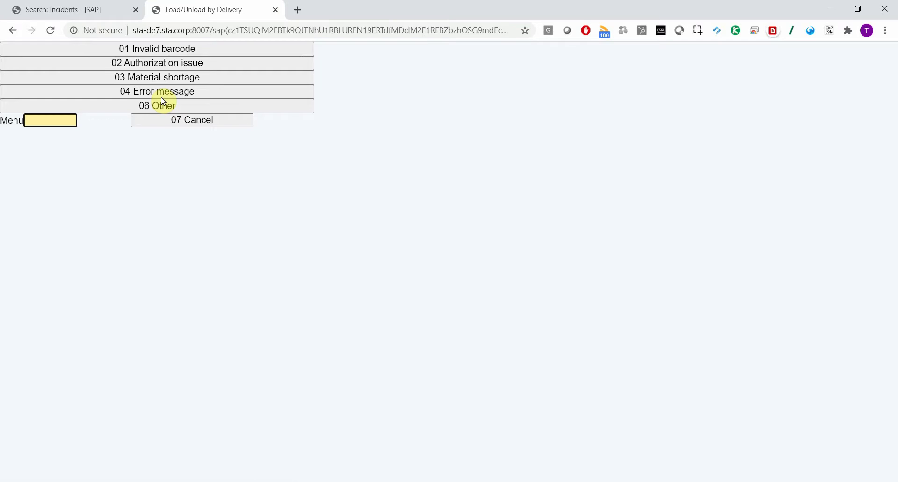
# Back out of the Other reason, send an Invalid barcode incident, then switch to incident search.
pyautogui.click(128, 108)
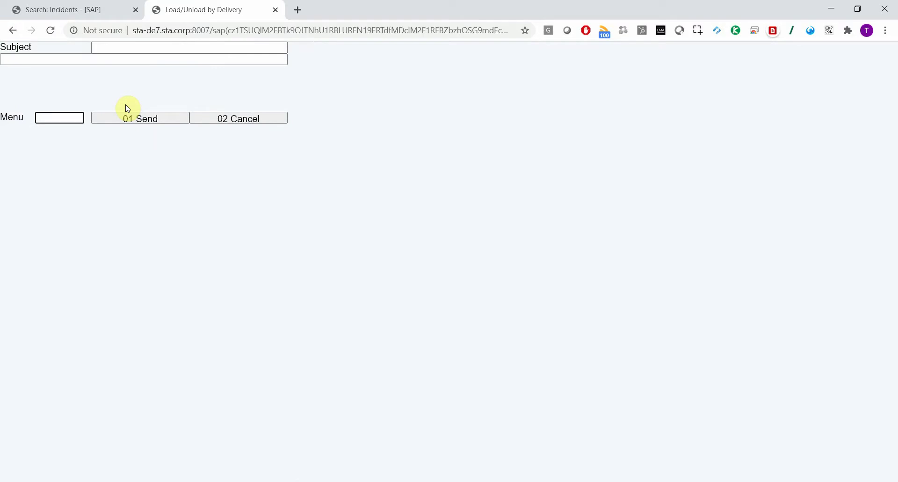
pyautogui.click(247, 119)
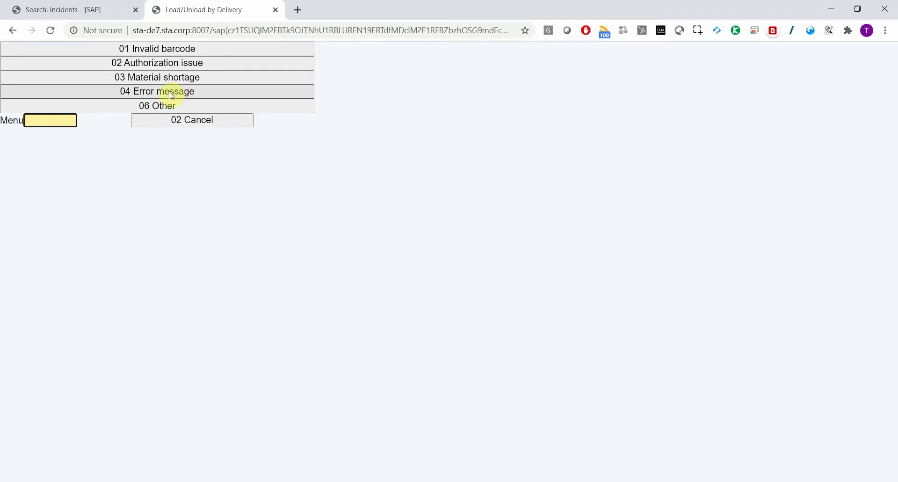
pyautogui.click(201, 53)
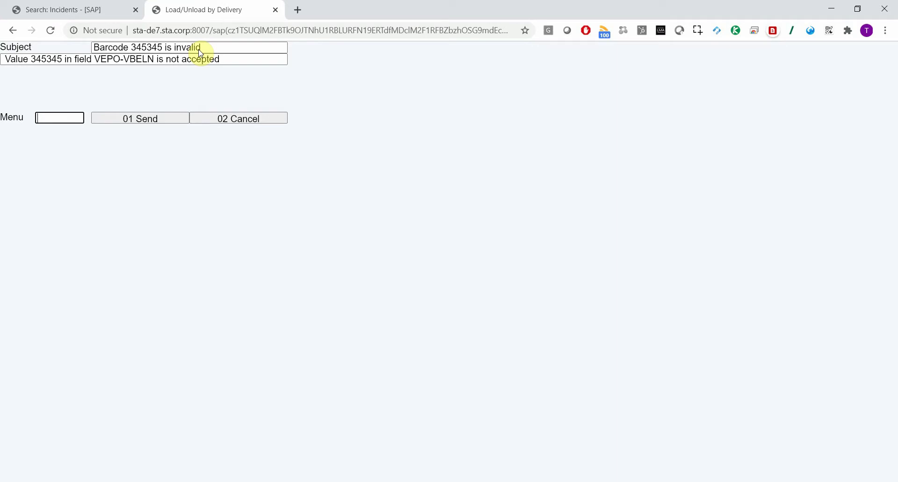
pyautogui.click(149, 120)
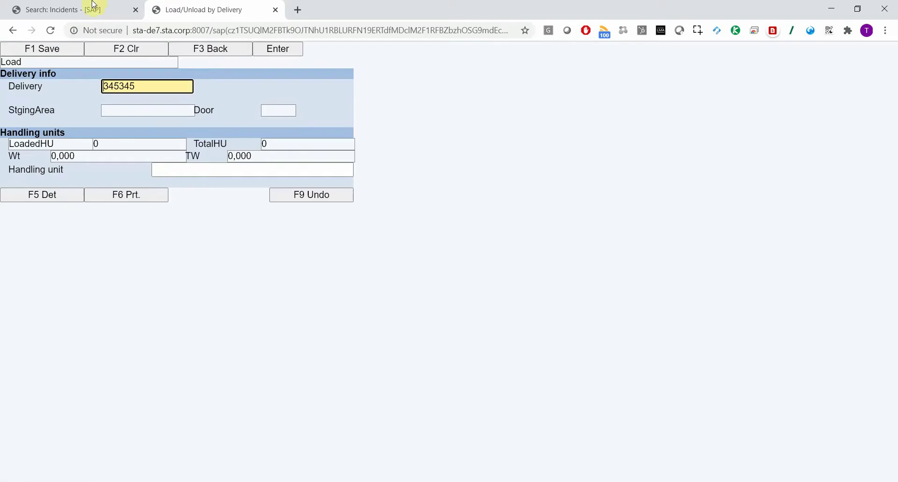
pyautogui.click(91, 10)
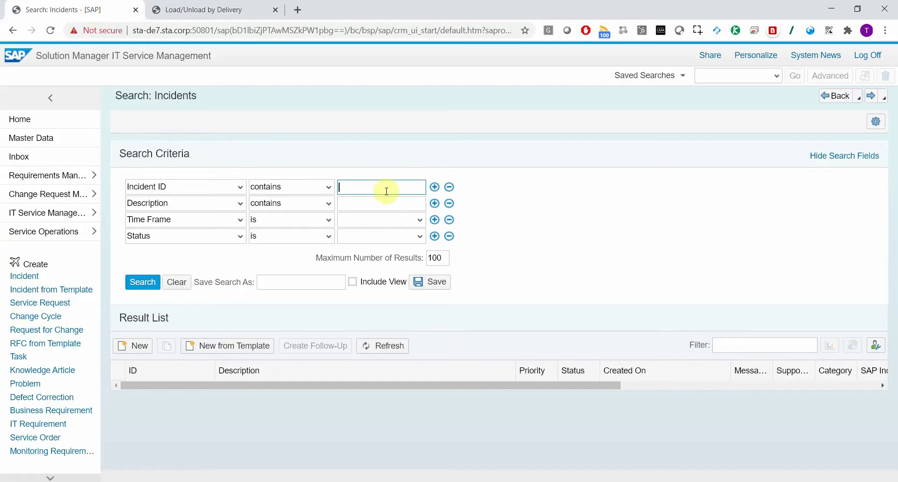
pyautogui.write('1399')
pyautogui.press('Return')
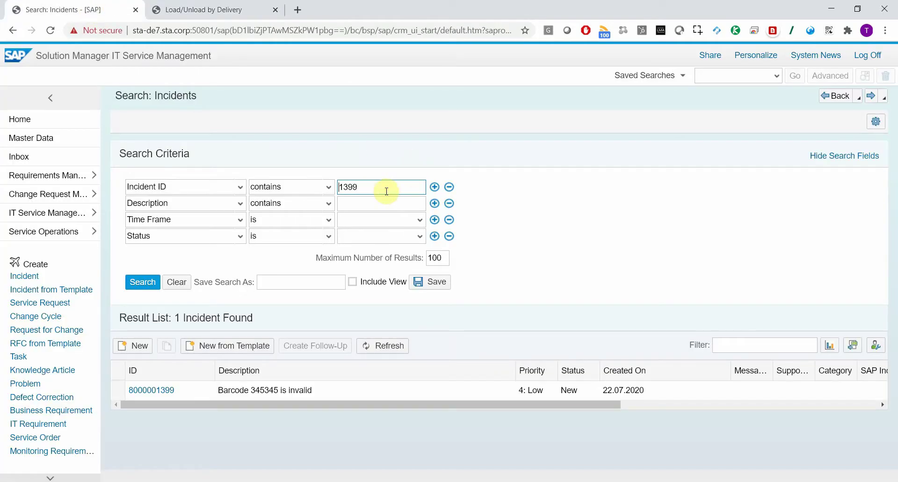
pyautogui.click(164, 393)
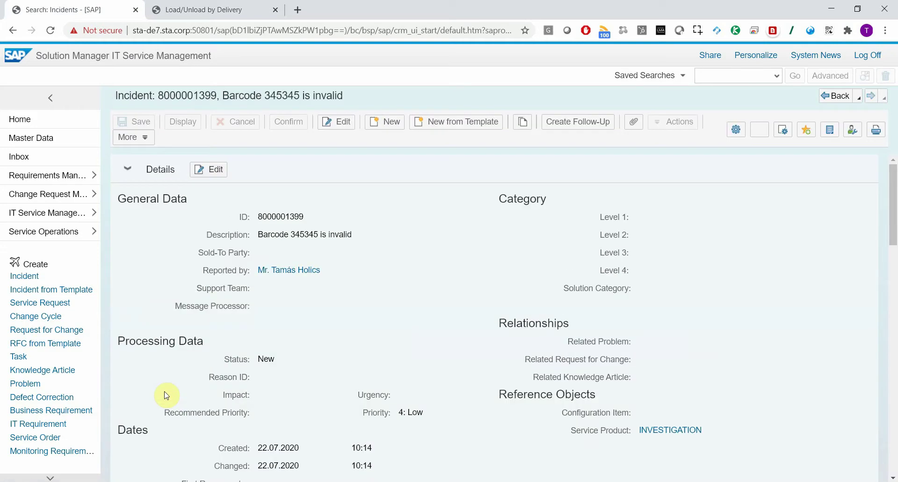
pyautogui.scroll(-10, 165, 395)
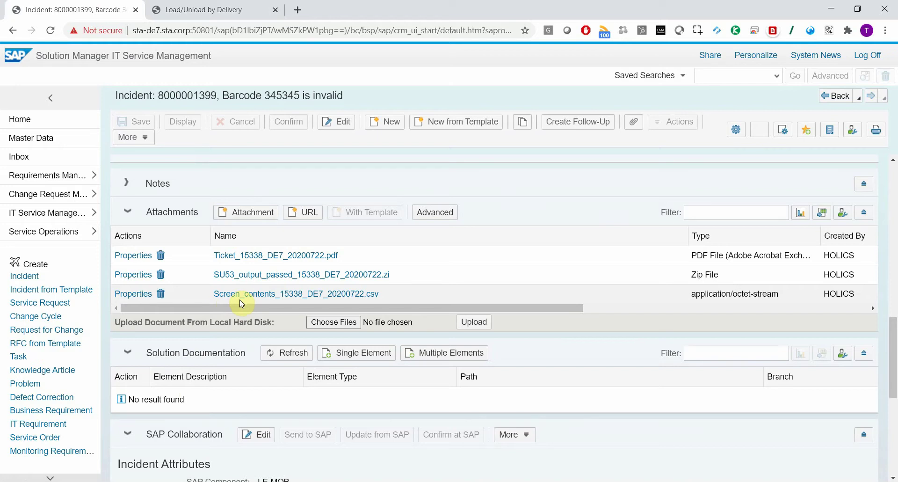
pyautogui.click(273, 295)
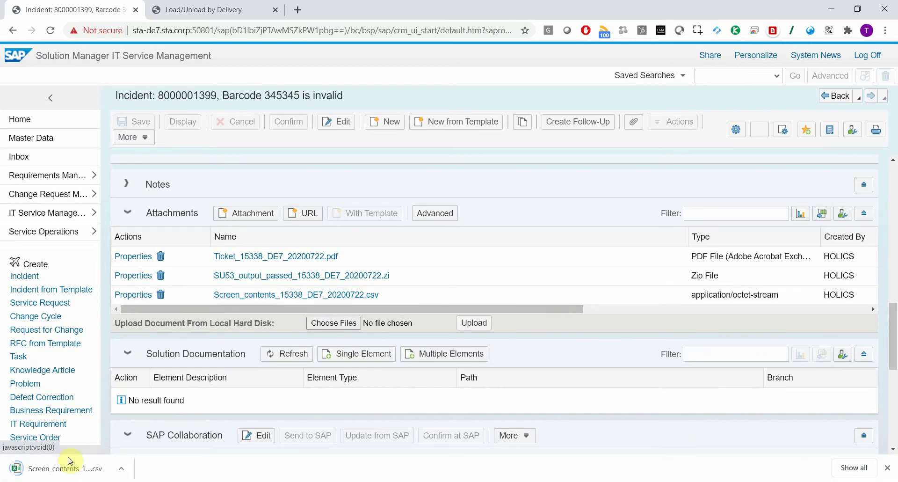
# Open the downloaded screen-contents CSV in Excel and autofit columns A–F.
pyautogui.click(66, 465)
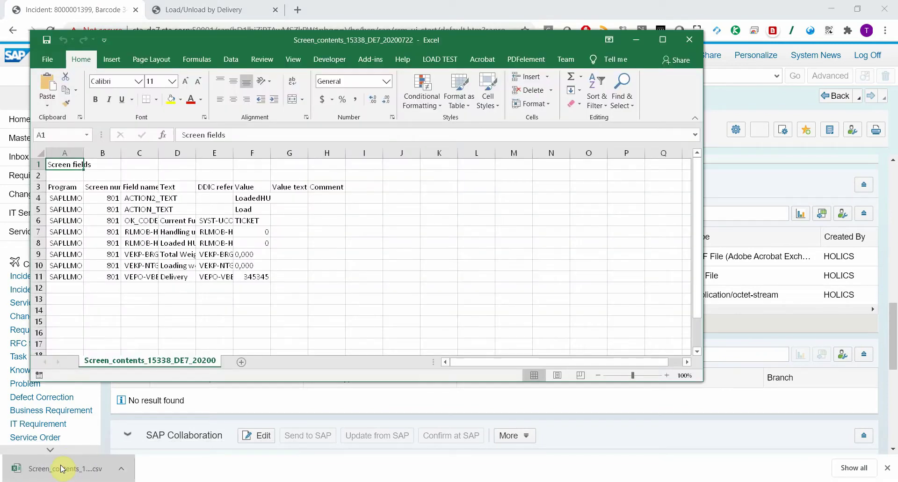
pyautogui.click(68, 155)
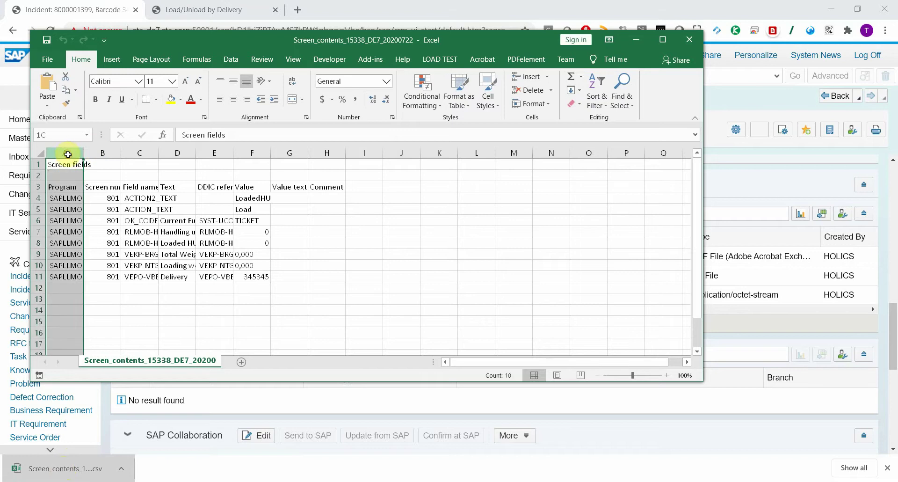
pyautogui.moveTo(68, 155); pyautogui.dragTo(272, 156)
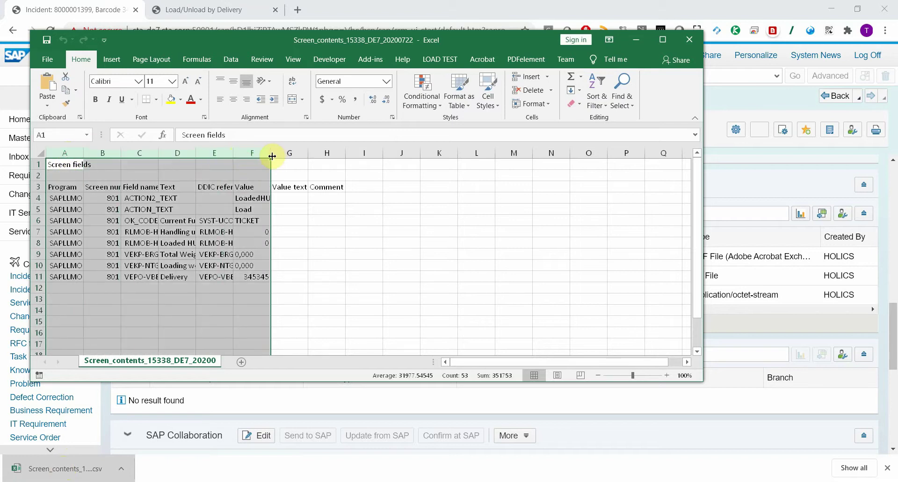
pyautogui.doubleClick(272, 156)
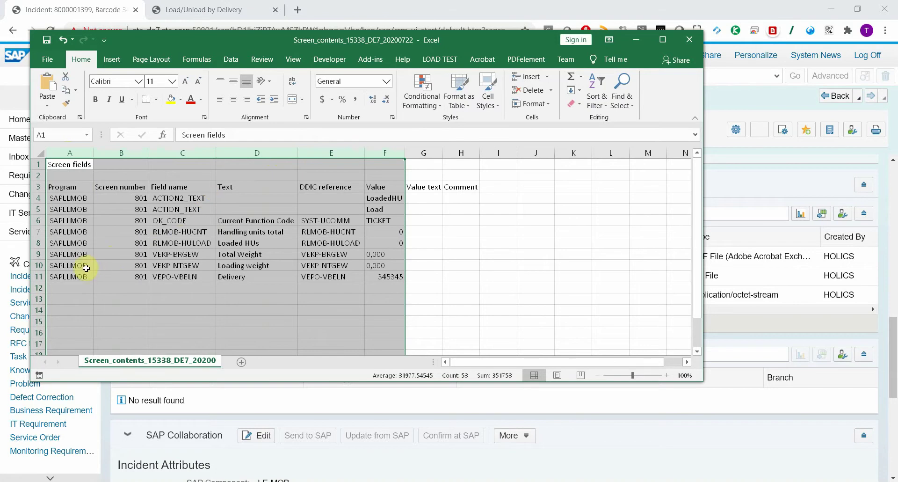
# Review row 11 (Delivery, VEPO-VBELN, 345345), then close the spreadsheet without saving.
pyautogui.moveTo(86, 268); pyautogui.dragTo(82, 273)
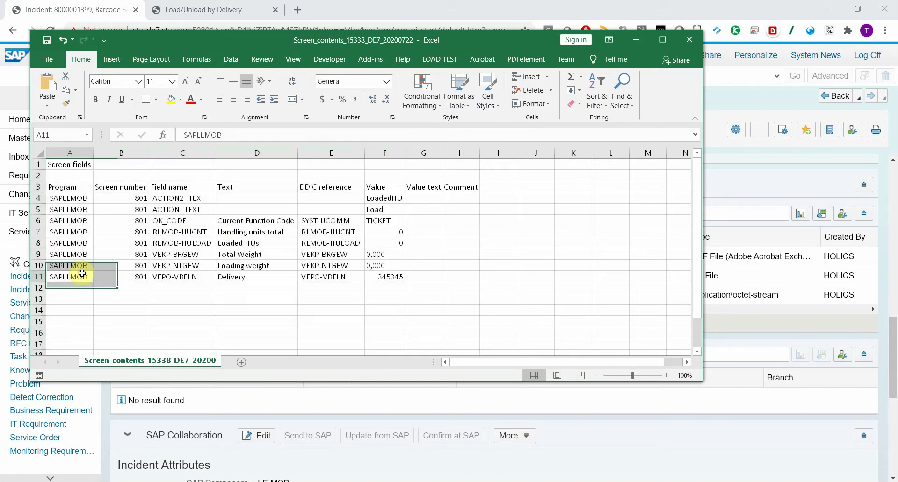
pyautogui.click(82, 273)
pyautogui.press('Right')
pyautogui.press('Right')
pyautogui.press('Right')
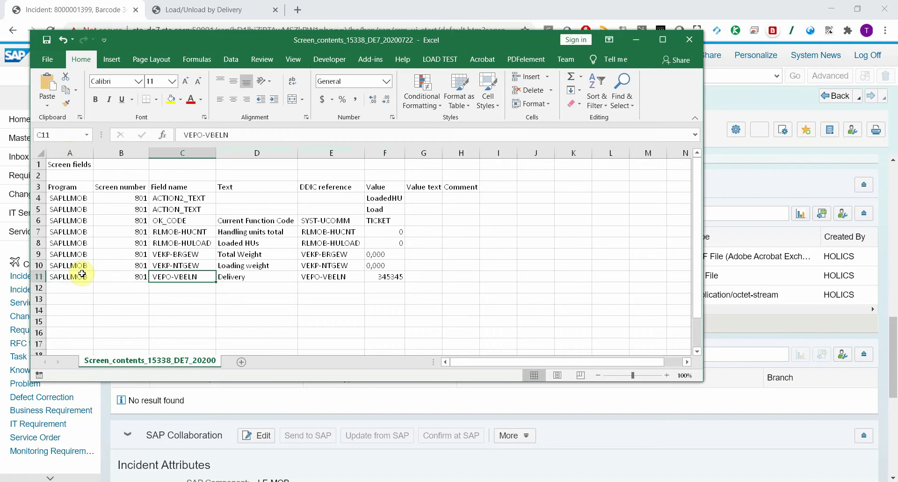
pyautogui.press('Right')
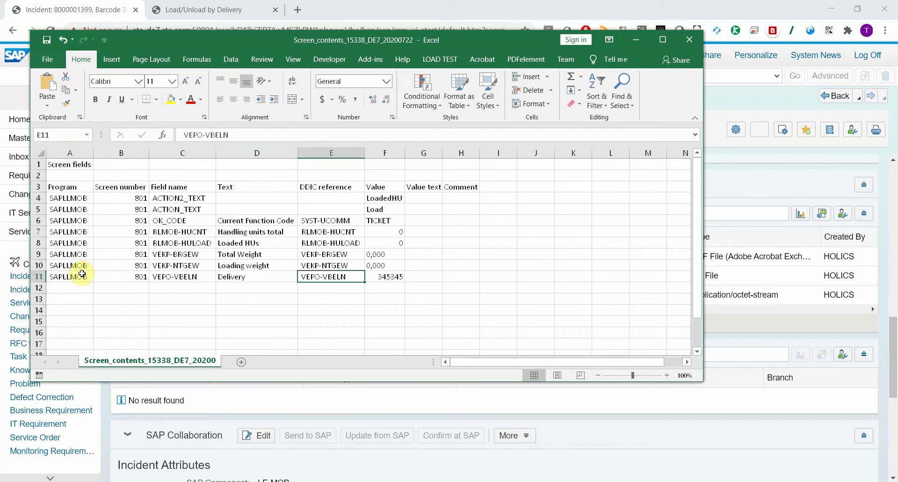
pyautogui.press('Right')
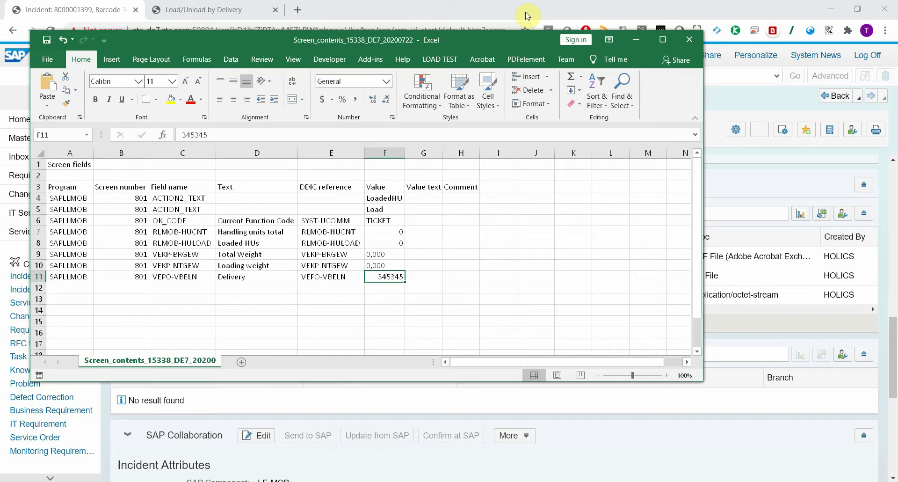
pyautogui.click(695, 45)
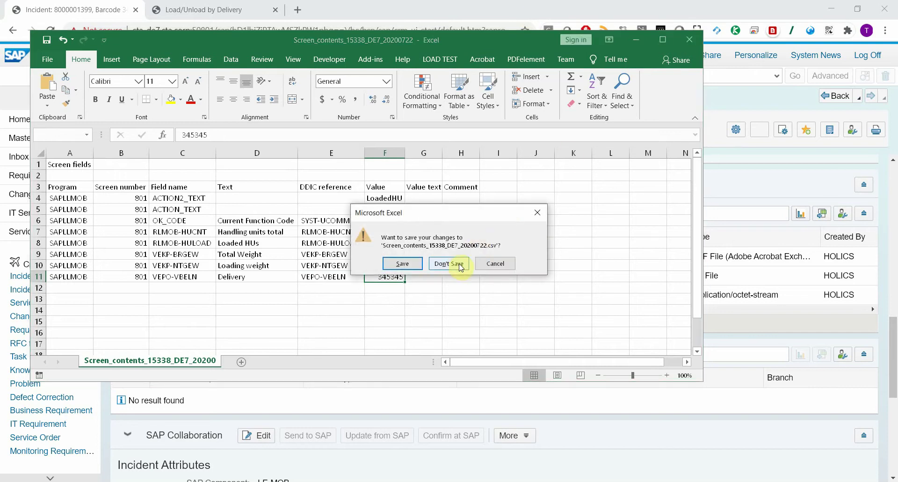
pyautogui.click(458, 263)
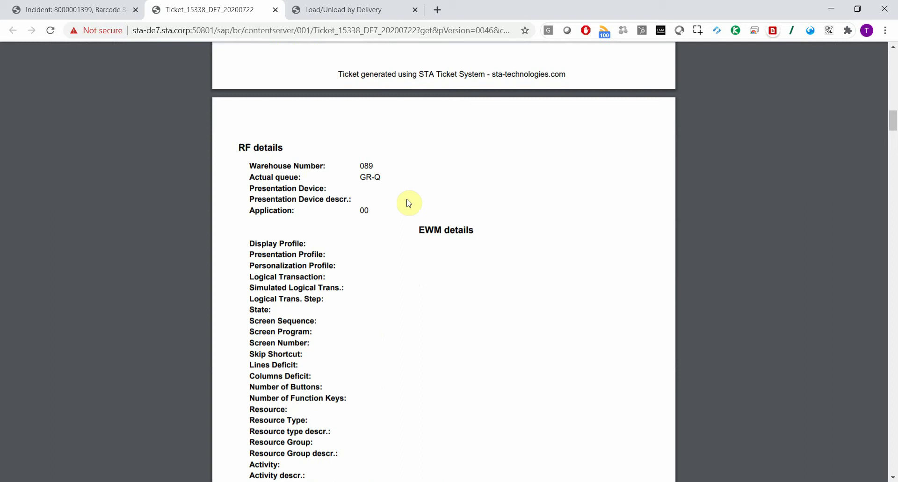
pyautogui.scroll(-4, 396, 274)
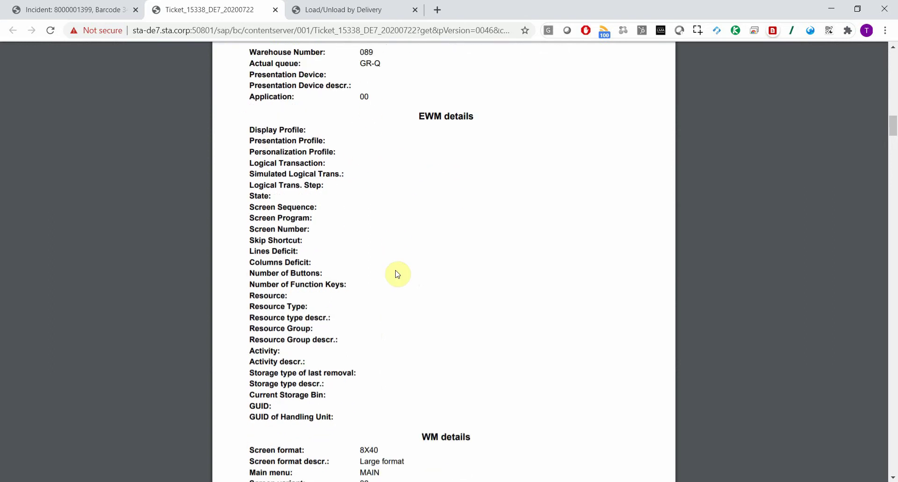
# Scroll through the Ticket_15338_DE7_20200722 PDF's RF, EWM and WM details sections.
pyautogui.scroll(1, 396, 274)
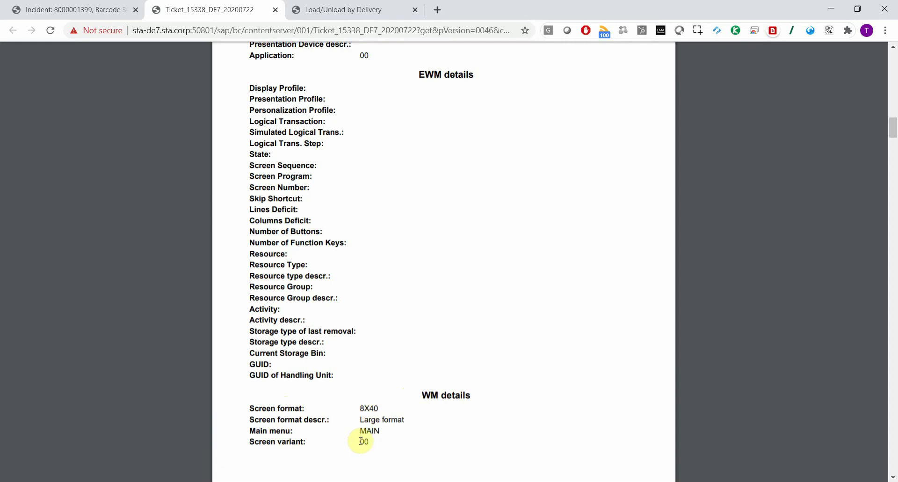
# Scroll past the GUI and system information to the DE7 backend system components table.
pyautogui.scroll(-8, 376, 431)
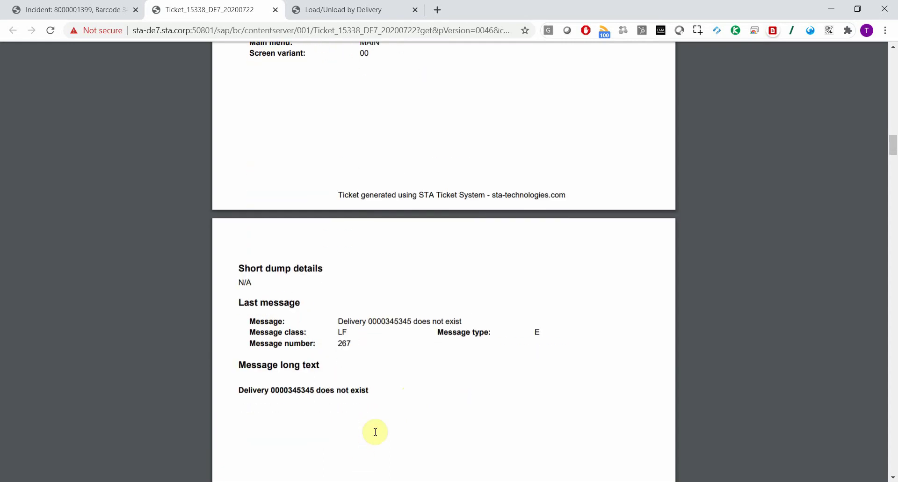
pyautogui.scroll(-2, 375, 431)
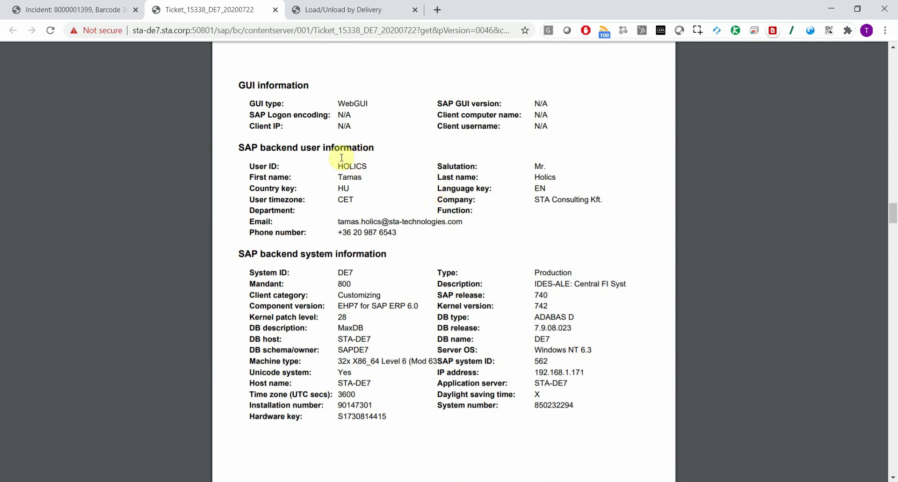
pyautogui.scroll(-8, 338, 306)
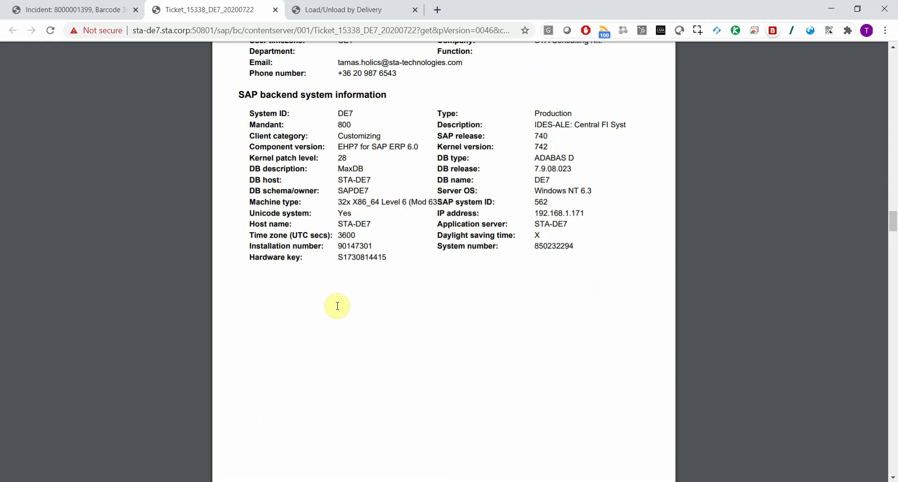